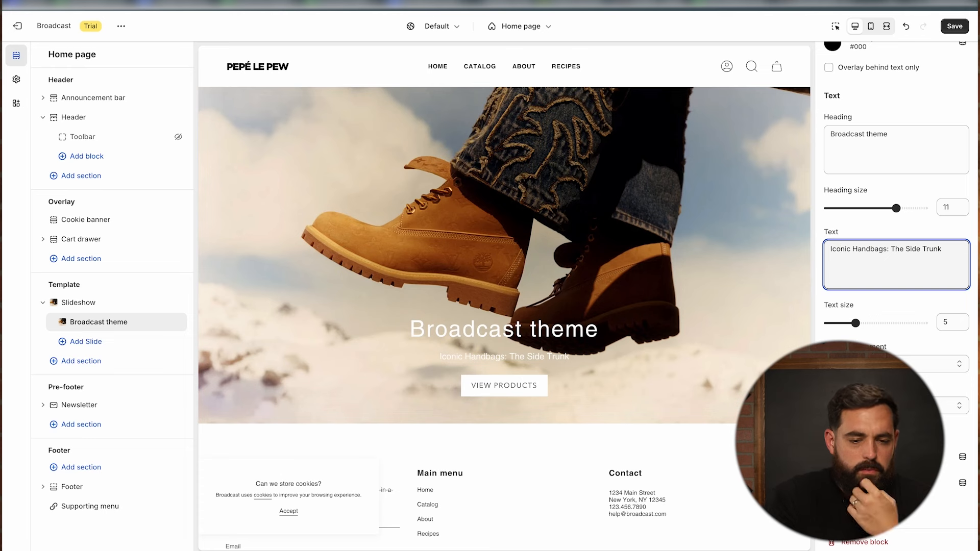
# Step: Clear the slide's body text, set its heading to "Iconic Handbags: The Side Trunk" and reduce the heading size to 7
pyautogui.press('BackSpace')
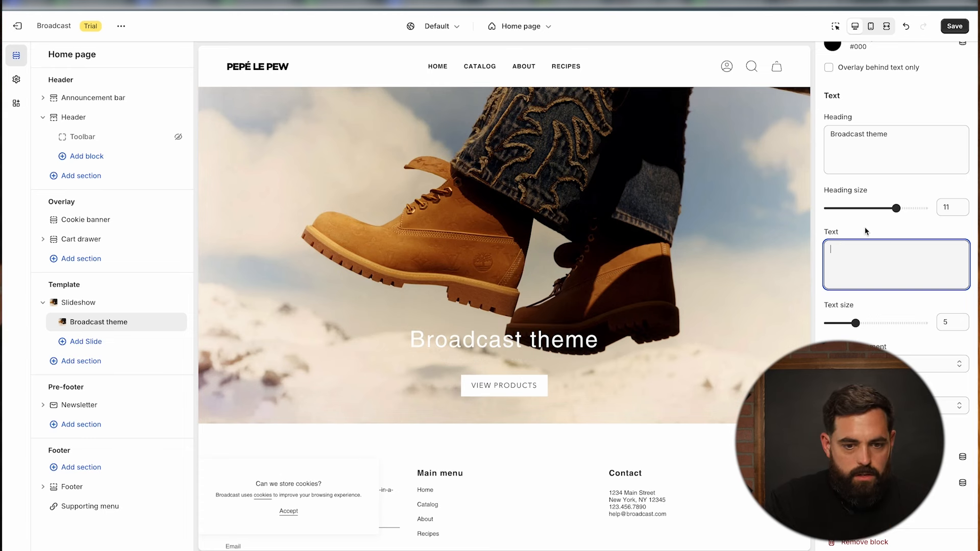
pyautogui.hotkey('ctrl', 'a')
pyautogui.write('Iconic Handbags: The Side Trunk')
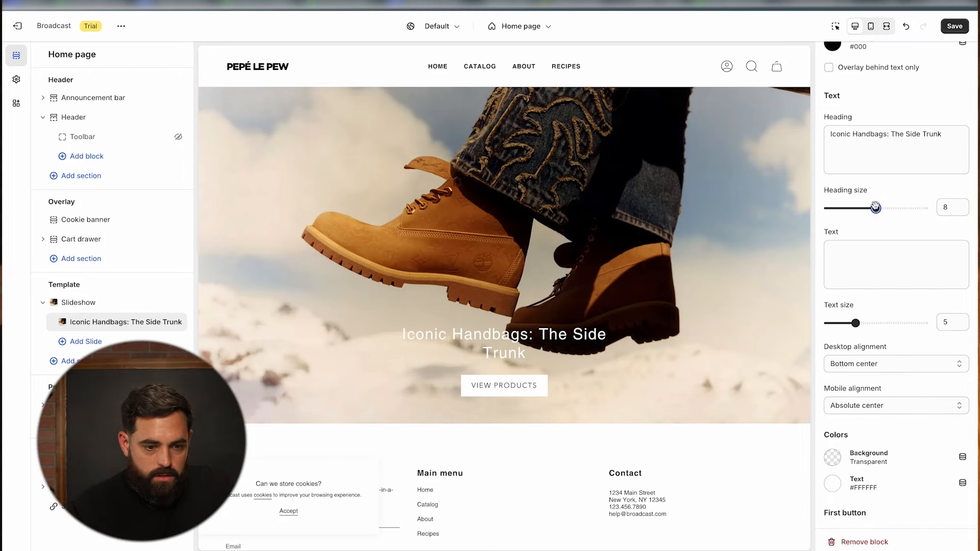
pyautogui.moveTo(875, 206); pyautogui.dragTo(868, 207)
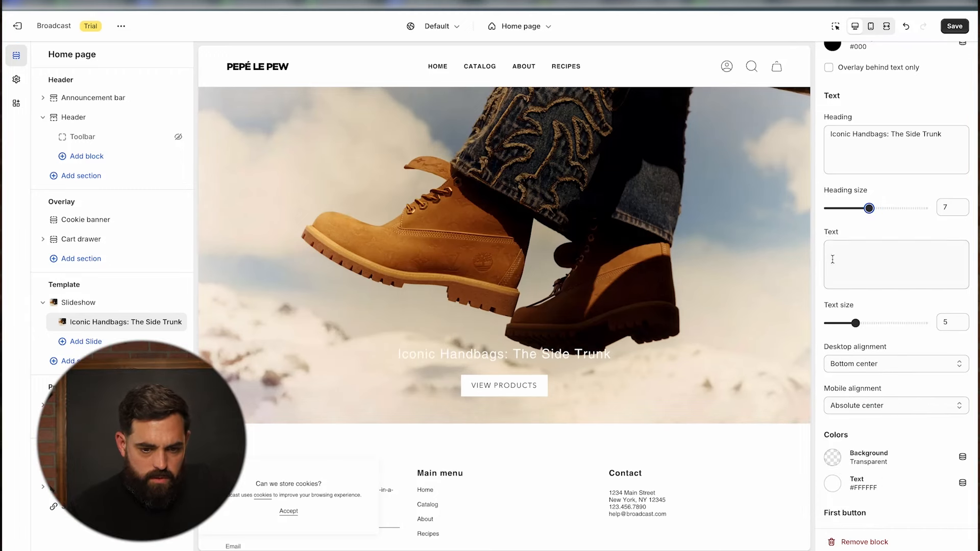
# Step: Change the slide's first button text to "Shop Now" and set the slide's text color to #212121
pyautogui.scroll(-6, 844, 316)
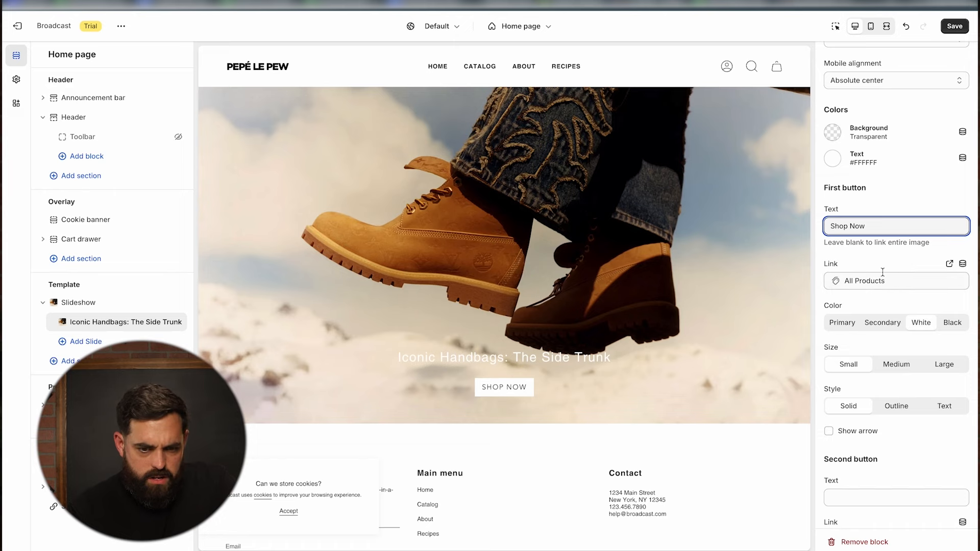
pyautogui.scroll(6, 882, 272)
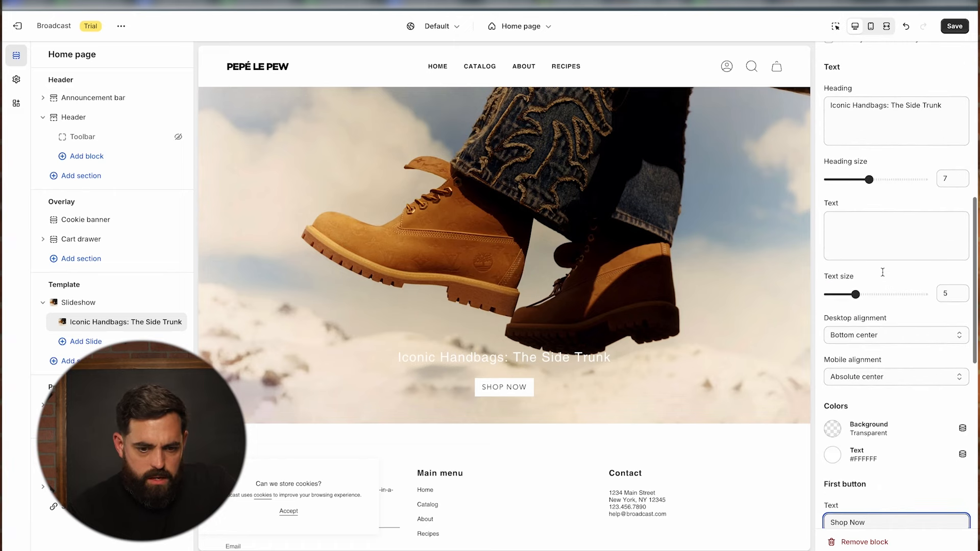
pyautogui.click(833, 455)
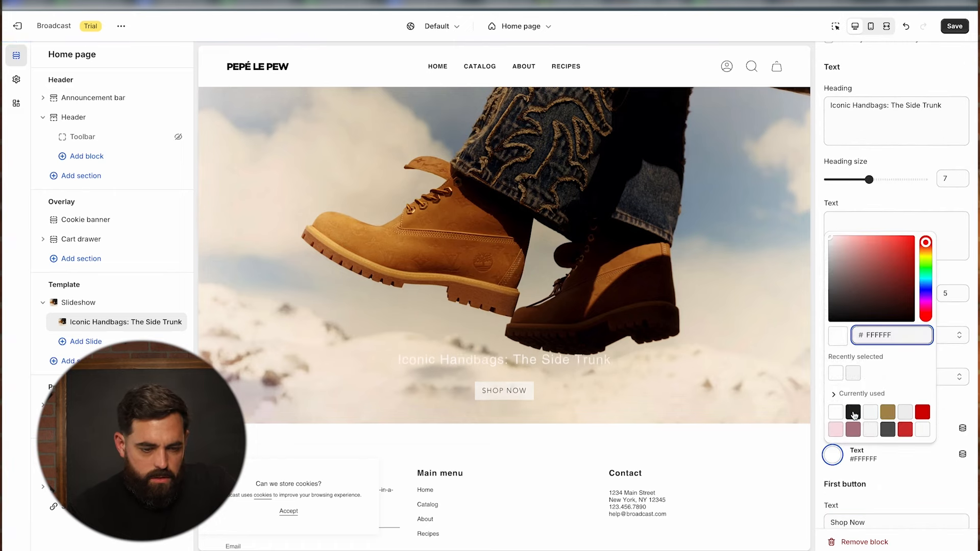
pyautogui.click(853, 411)
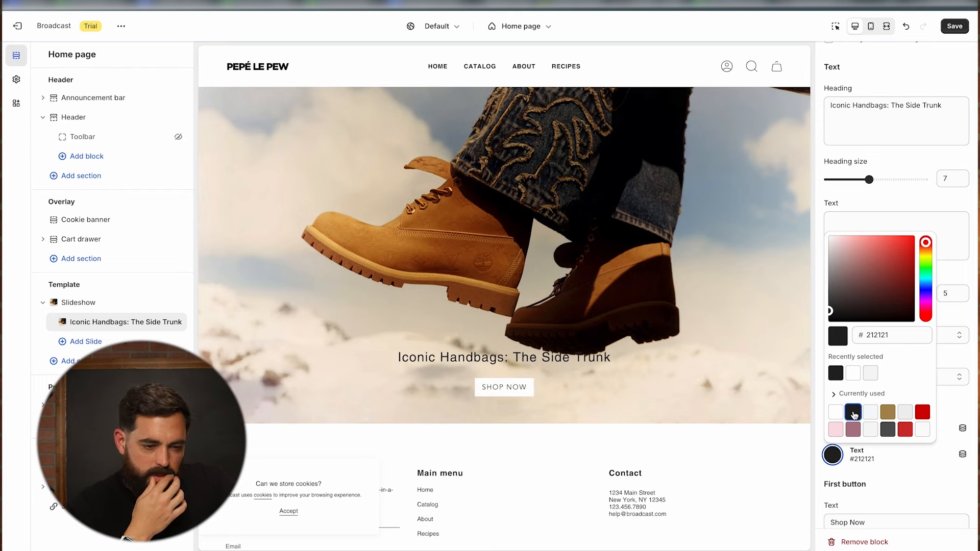
pyautogui.click(873, 193)
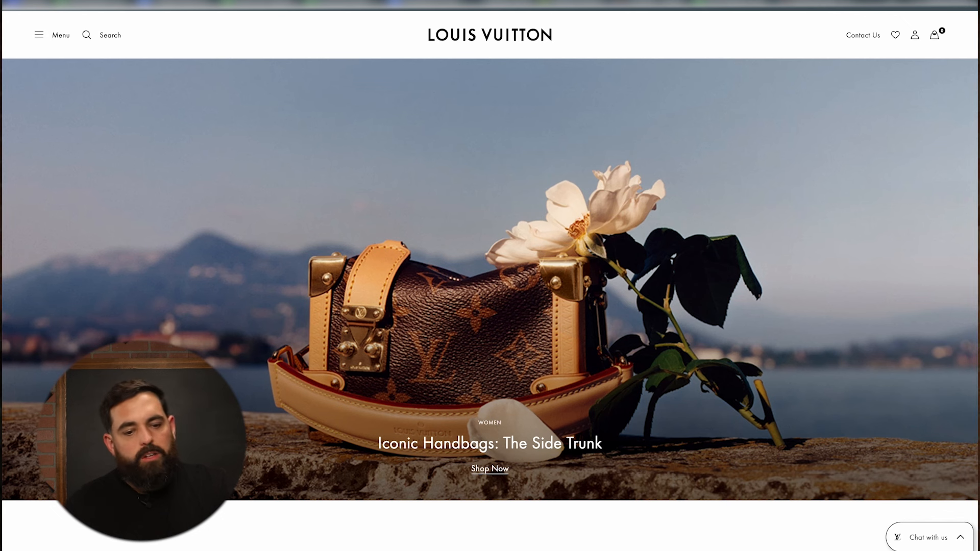
# Step: Restyle the slide's first button with the Black color and Text style, and save the theme
pyautogui.click(81, 2)
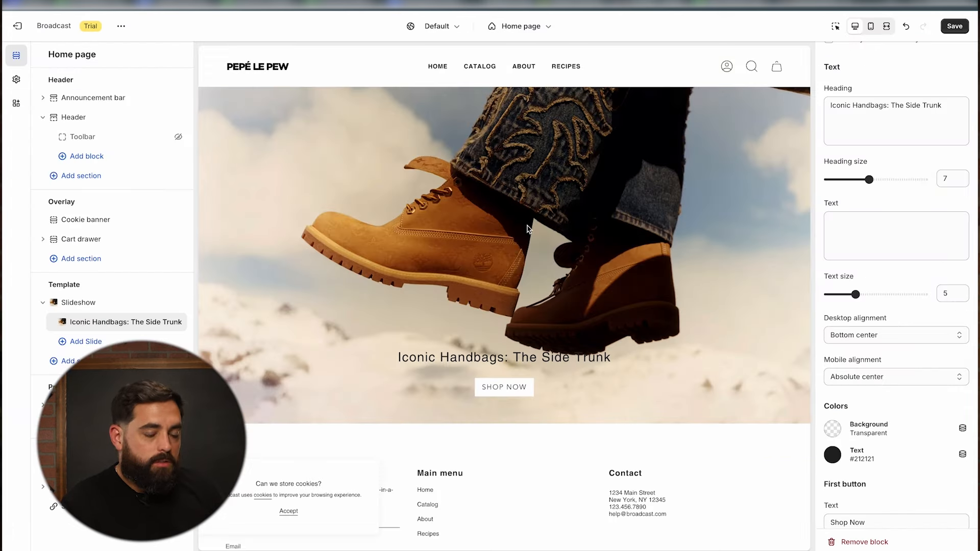
pyautogui.scroll(-5, 896, 379)
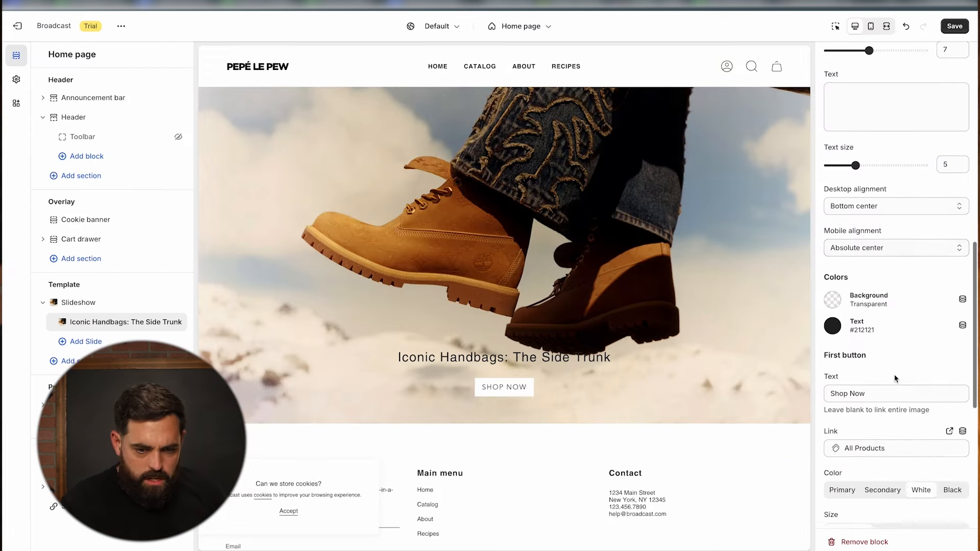
pyautogui.scroll(-2, 894, 290)
pyautogui.click(896, 376)
pyautogui.click(938, 380)
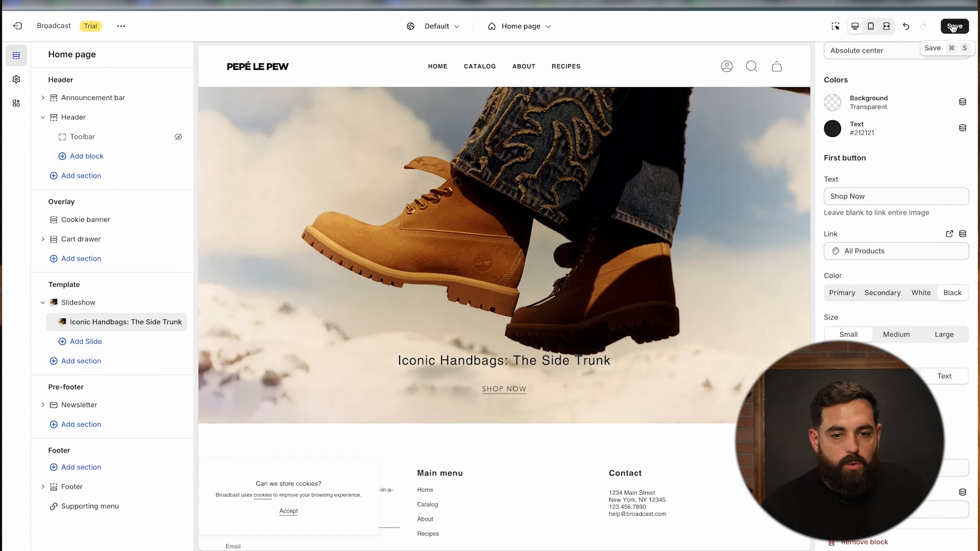
pyautogui.click(952, 27)
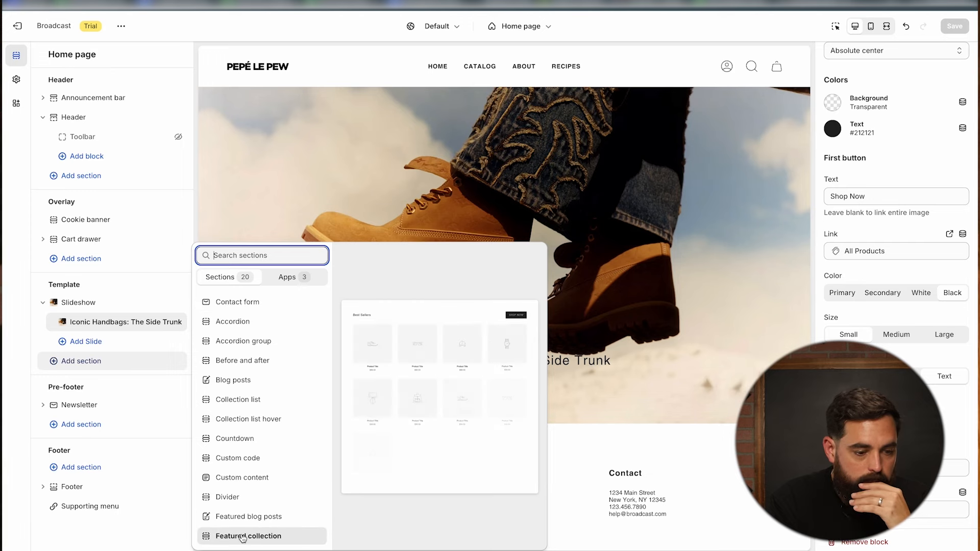
# Step: Add a Featured collection section below the slideshow and assign the Tops collection to it
pyautogui.click(243, 538)
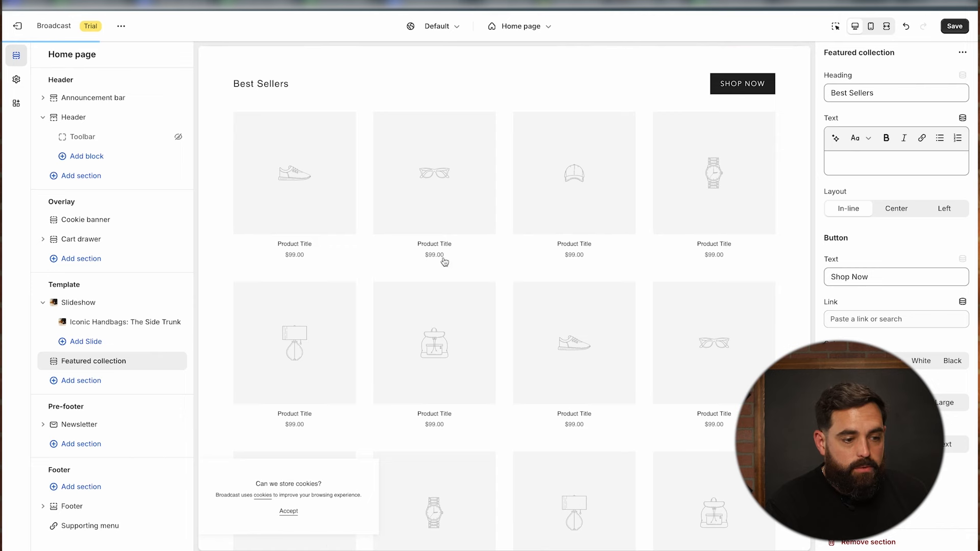
pyautogui.scroll(2, 426, 343)
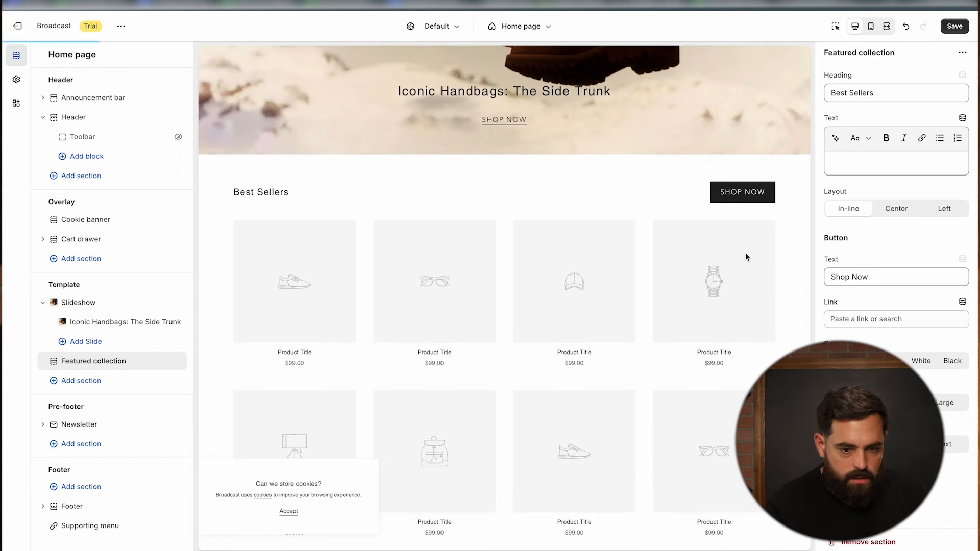
pyautogui.scroll(-5, 892, 210)
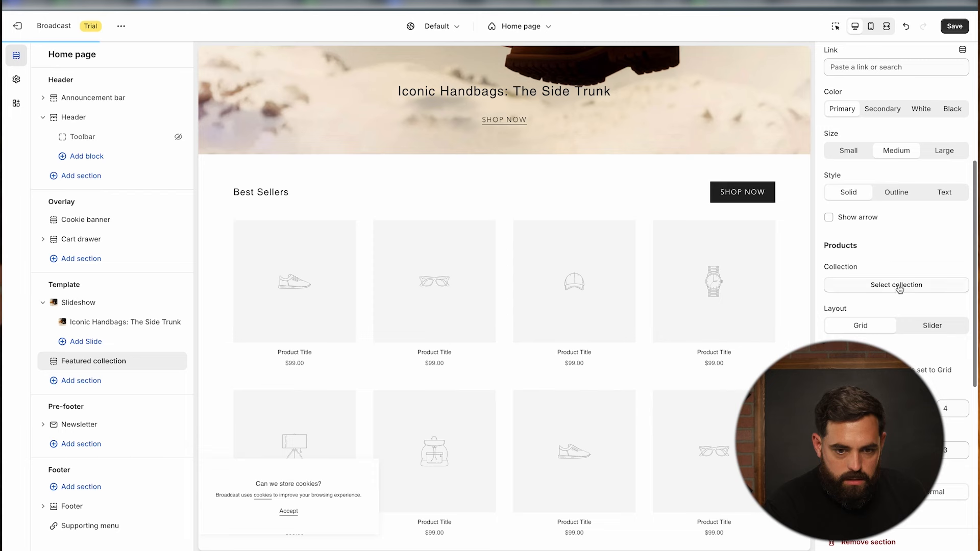
pyautogui.click(899, 289)
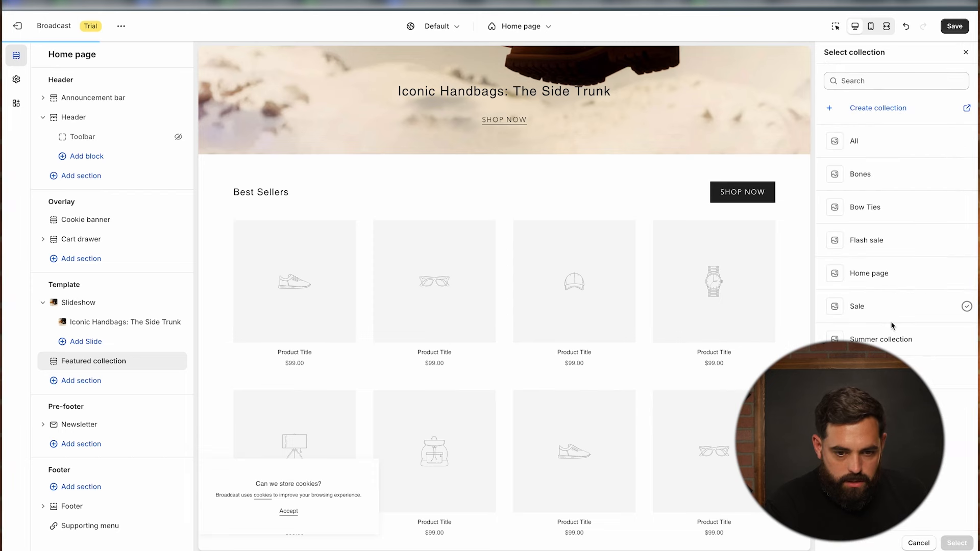
pyautogui.click(890, 372)
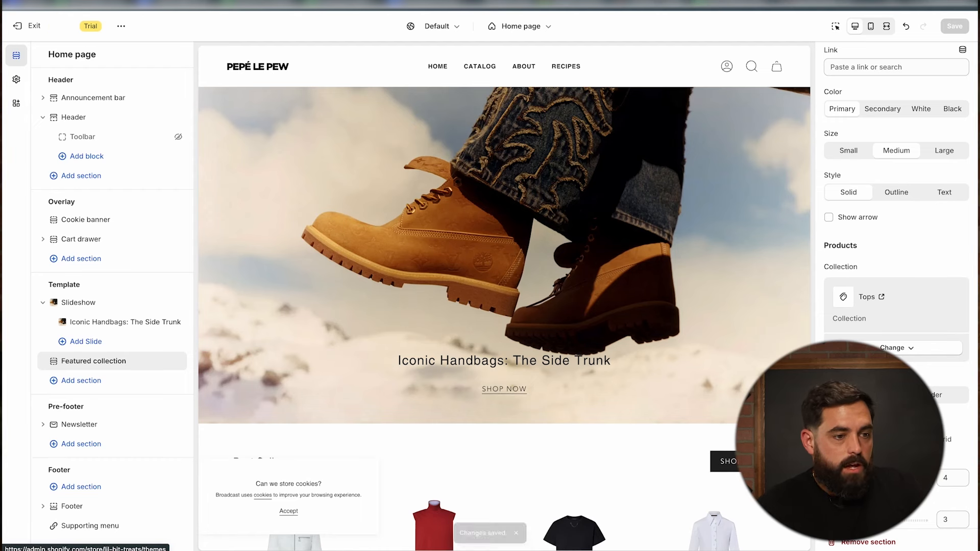
# Step: Go to the store's product list in the admin and open the Broderie Collar Zip-Up Knit Top
pyautogui.press('super+r')
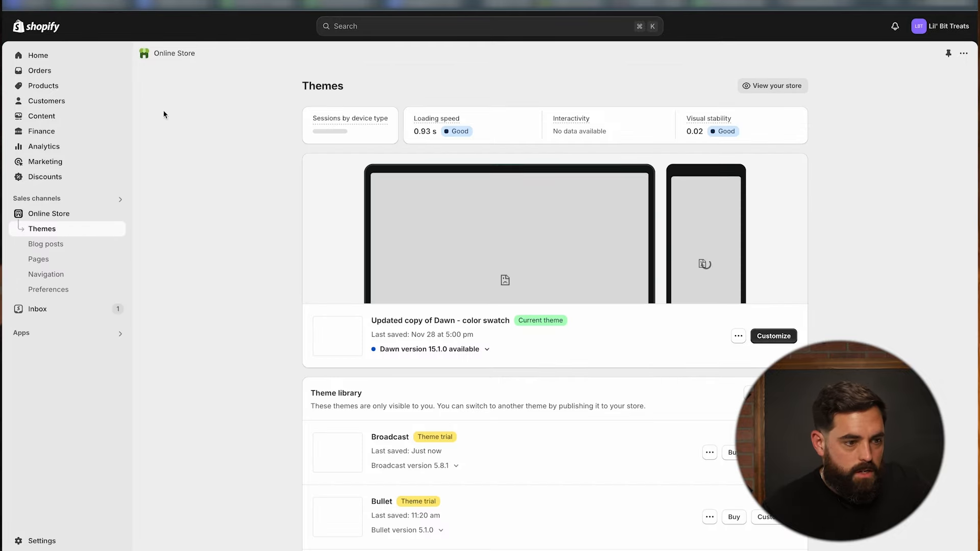
pyautogui.click(53, 87)
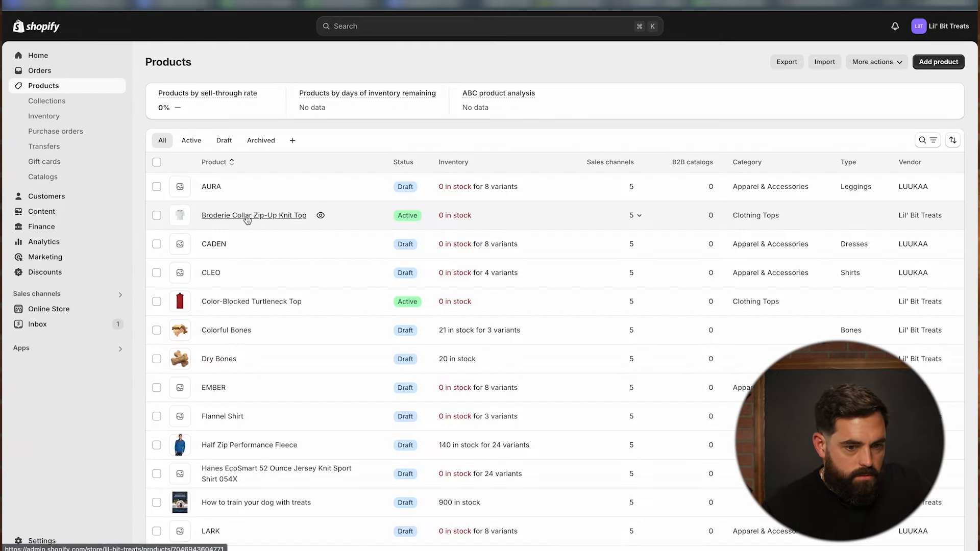
pyautogui.click(247, 216)
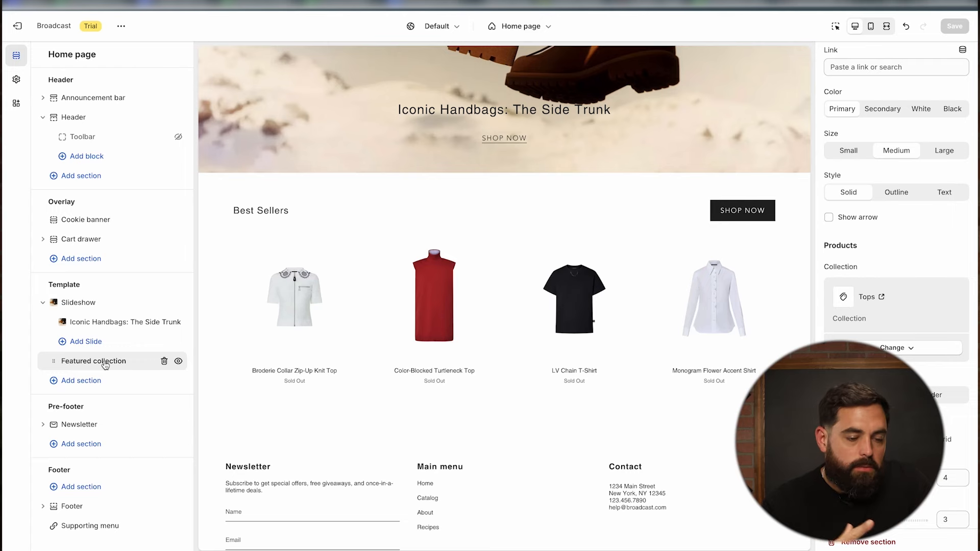
# Step: Clear the heading and button text of the Featured collection section and save the theme
pyautogui.scroll(5, 894, 217)
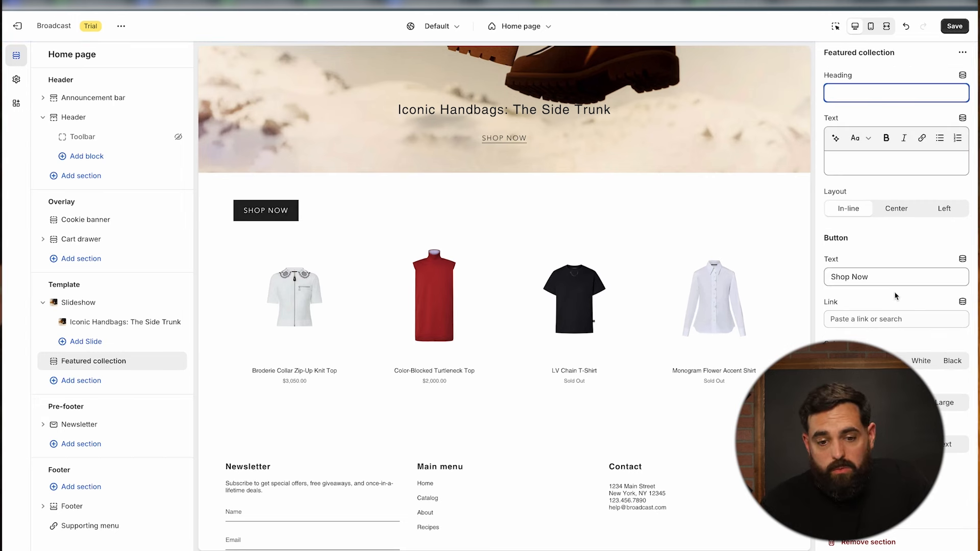
pyautogui.tripleClick(874, 282)
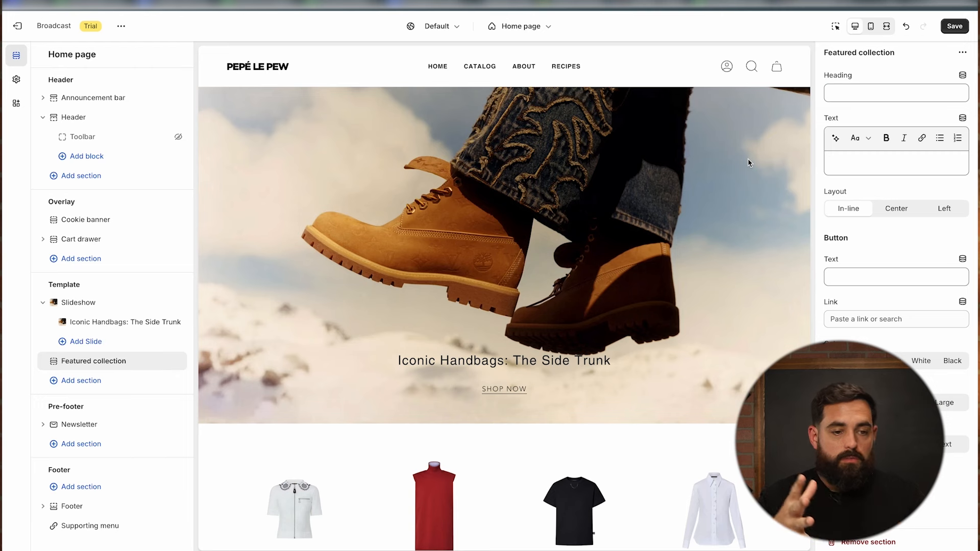
pyautogui.scroll(-5, 749, 163)
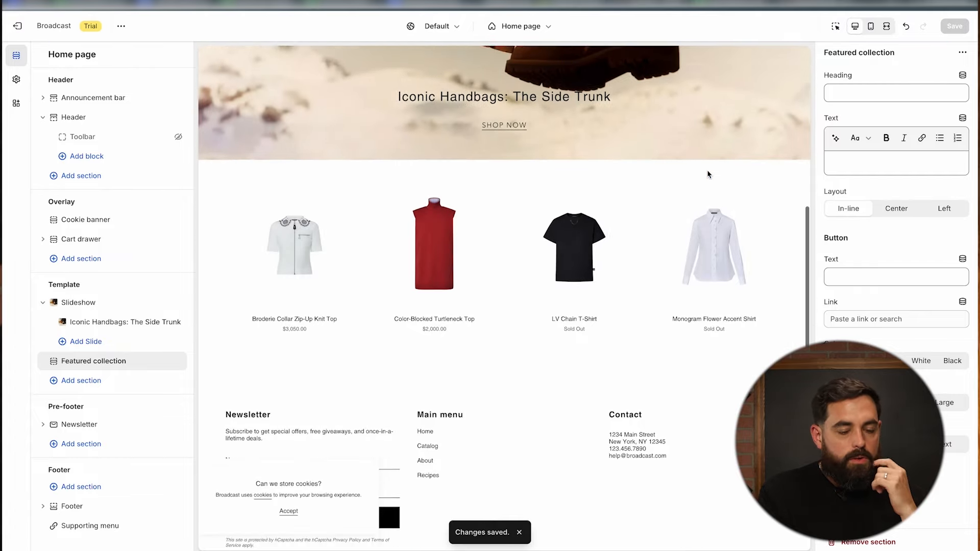
# Step: Review the slideshow and product row in the home page preview and accept the cookie notice
pyautogui.scroll(6, 707, 174)
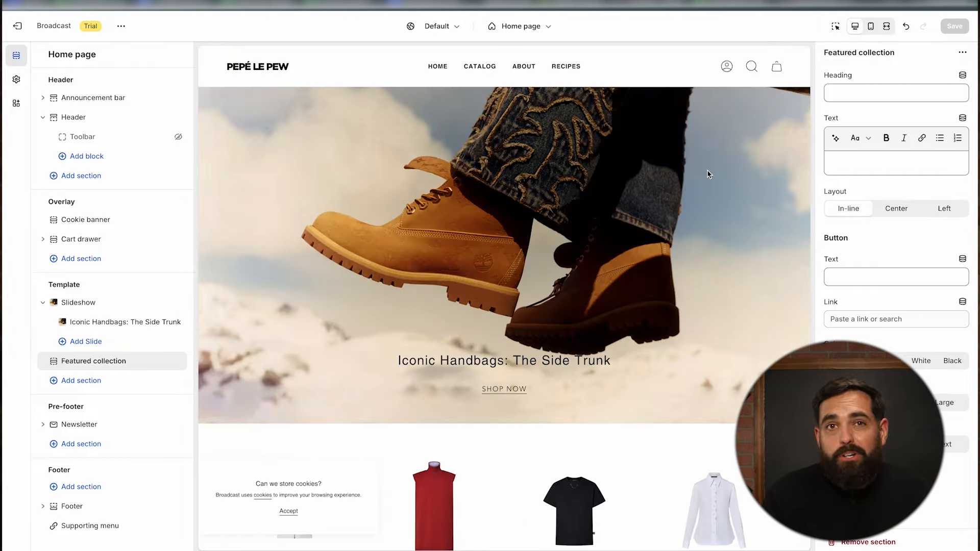
pyautogui.scroll(-5, 708, 174)
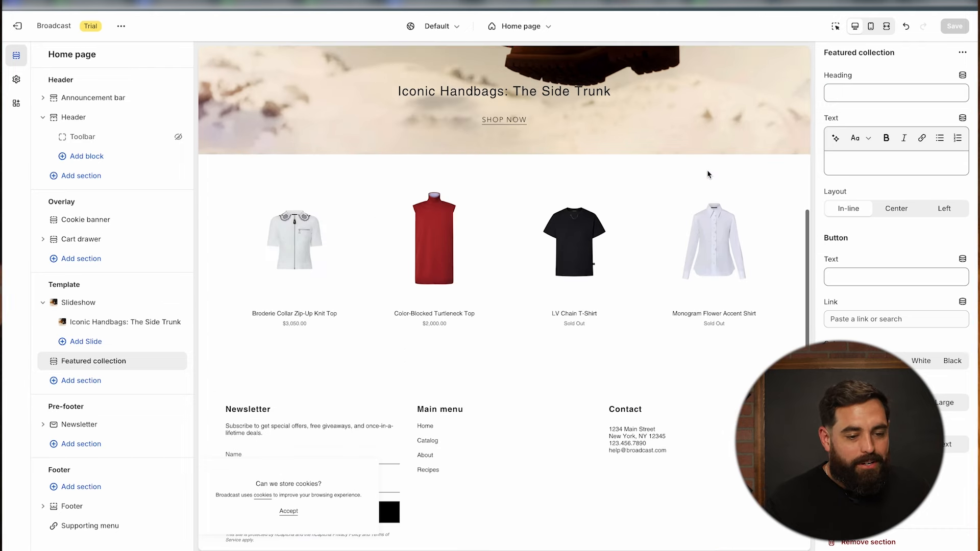
pyautogui.click(288, 512)
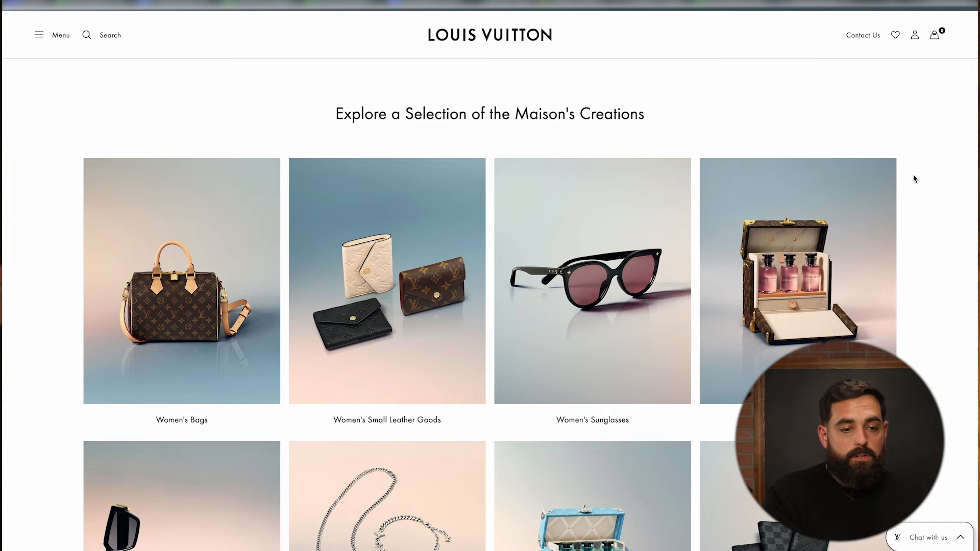
# Step: Examine how the Louis Vuitton, Prada and Hermès home pages lay out their category images below the hero
pyautogui.scroll(-5, 914, 176)
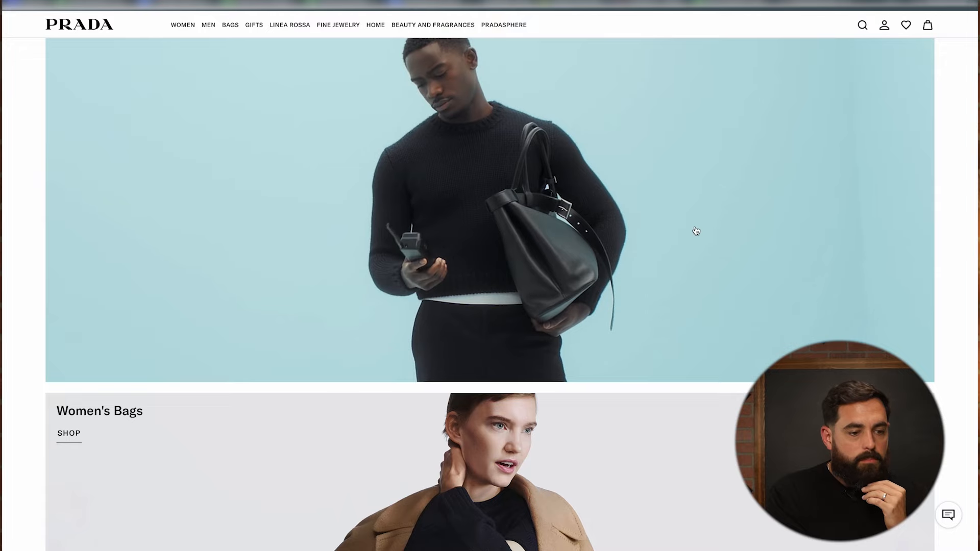
pyautogui.scroll(-8, 696, 230)
pyautogui.scroll(-6, 696, 231)
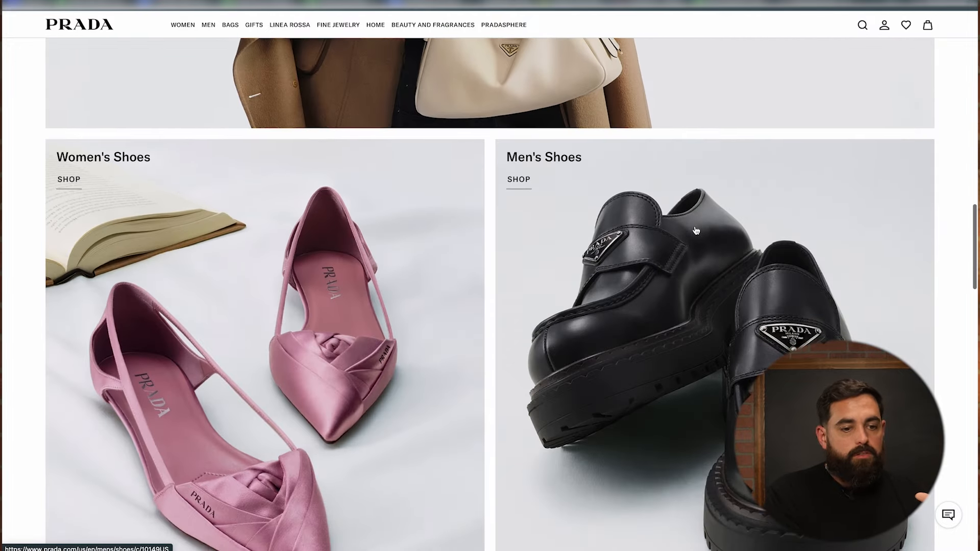
pyautogui.scroll(-9, 696, 231)
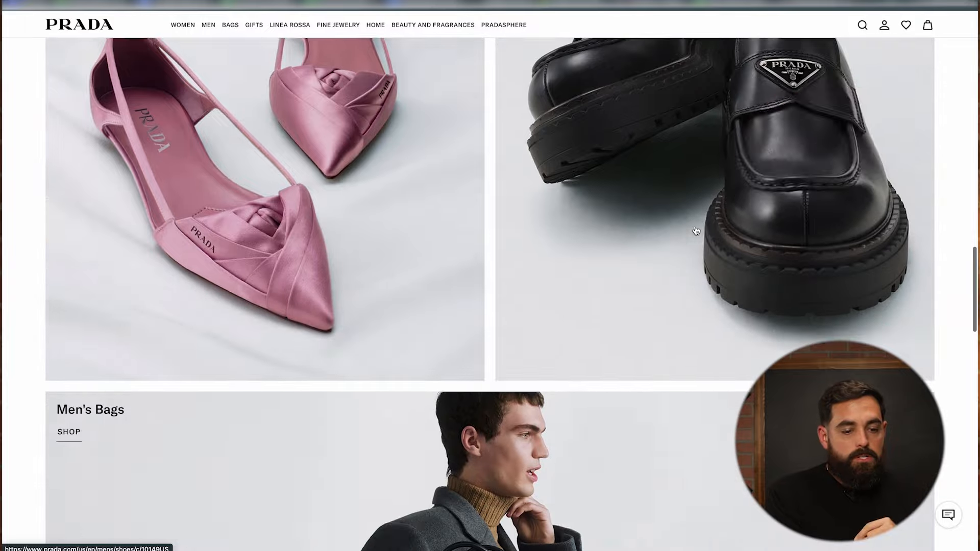
pyautogui.scroll(1, 696, 230)
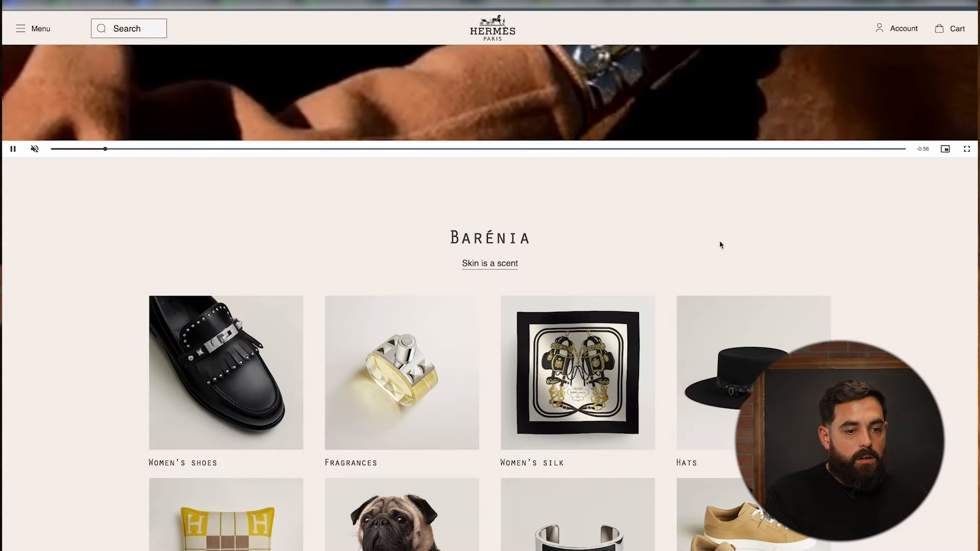
pyautogui.scroll(7, 720, 243)
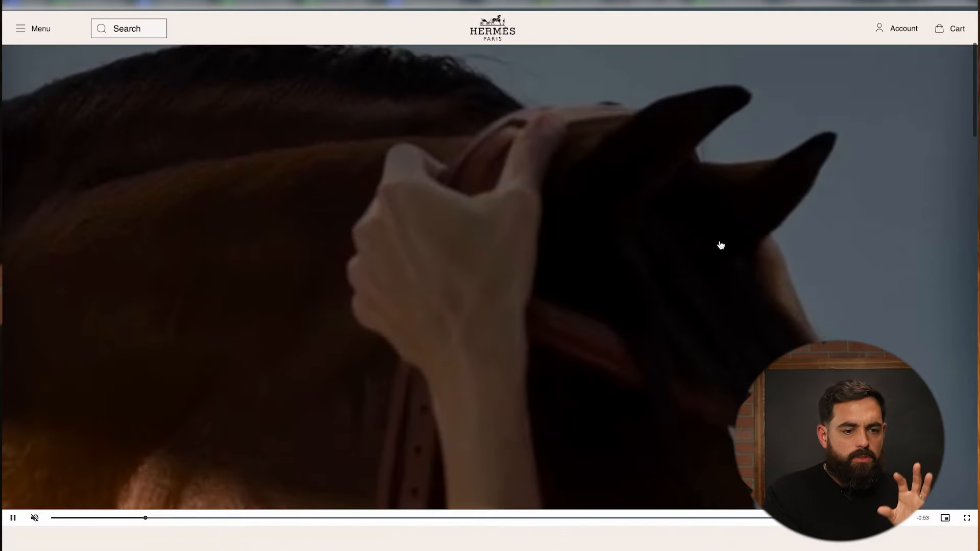
pyautogui.scroll(-10, 719, 245)
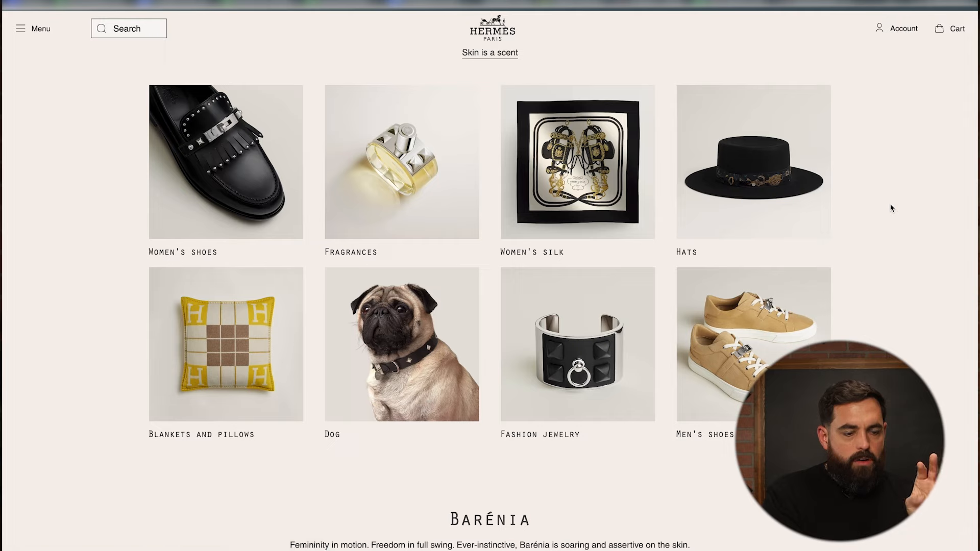
pyautogui.scroll(-15, 891, 208)
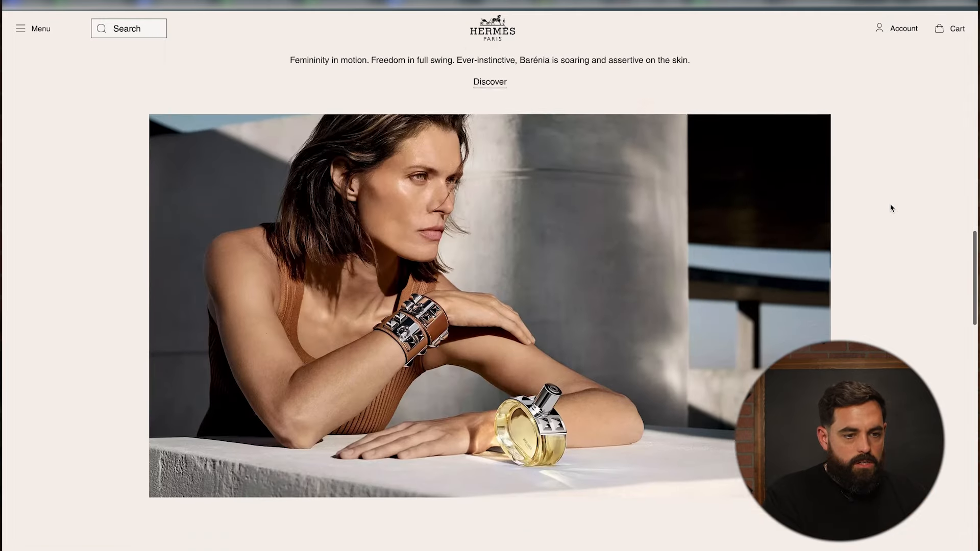
pyautogui.scroll(-2, 891, 208)
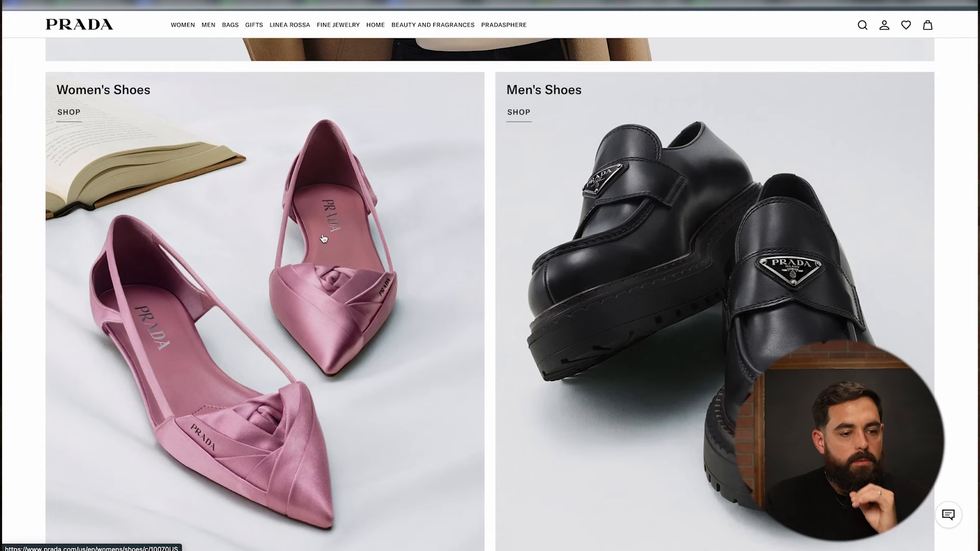
# Step: Save Prada's Women's Shoes and Men's Shoes category images to the Pepe Le Pew folder
pyautogui.rightClick(322, 237)
pyautogui.click(352, 342)
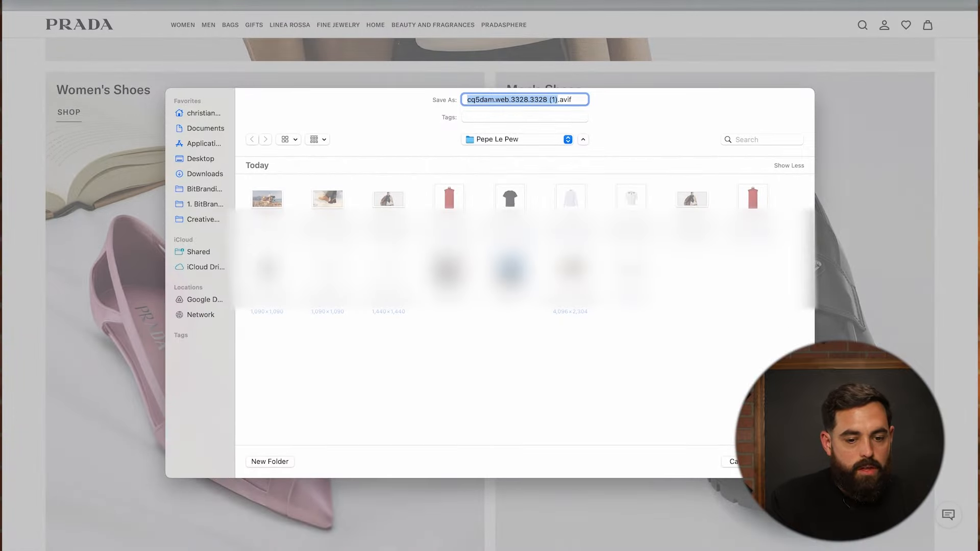
pyautogui.press('Return')
pyautogui.rightClick(633, 257)
pyautogui.click(667, 361)
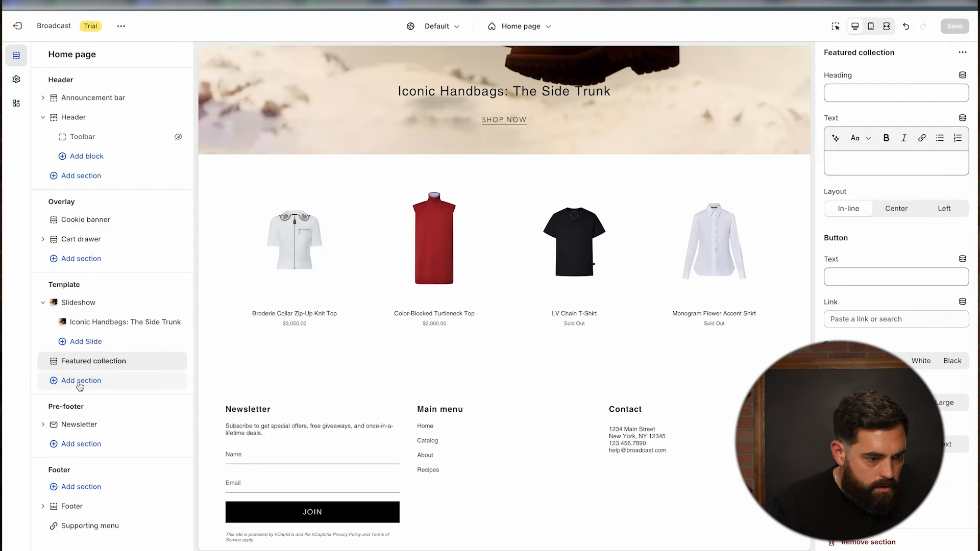
# Step: Switch to the Shopify theme editor and add a Collection list section below the Featured collection on the home page
pyautogui.click(80, 381)
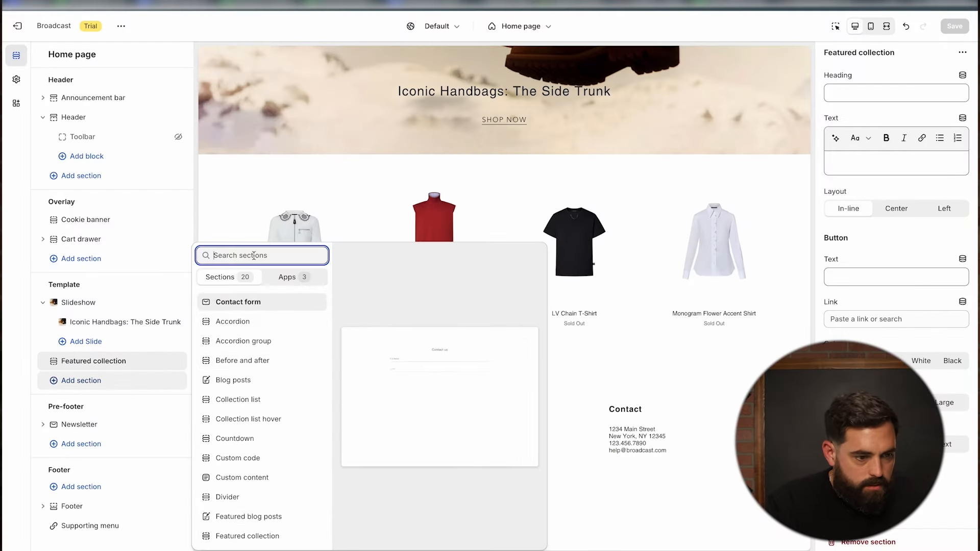
pyautogui.write('collection')
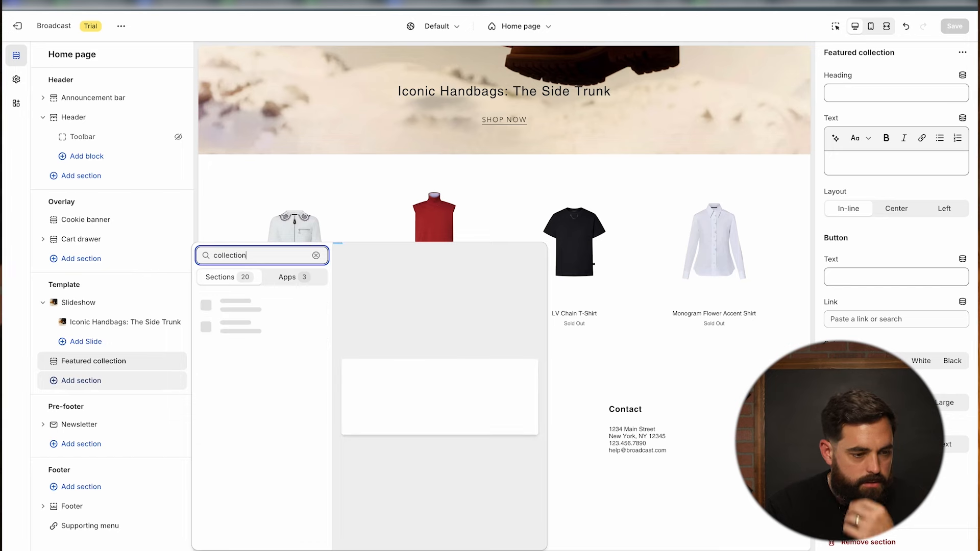
pyautogui.click(240, 312)
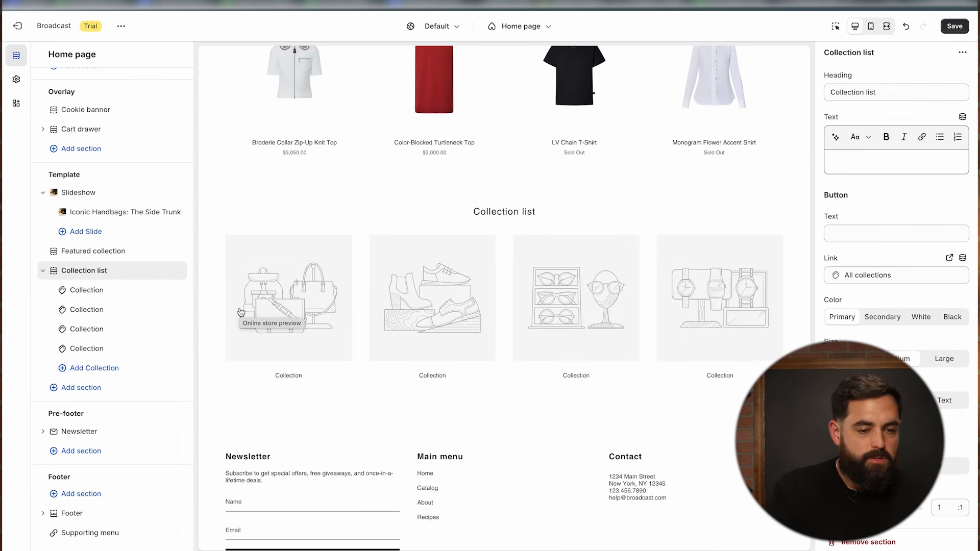
# Step: Remove two collection blocks from the Collection list section and set collections per row to 2
pyautogui.click(164, 348)
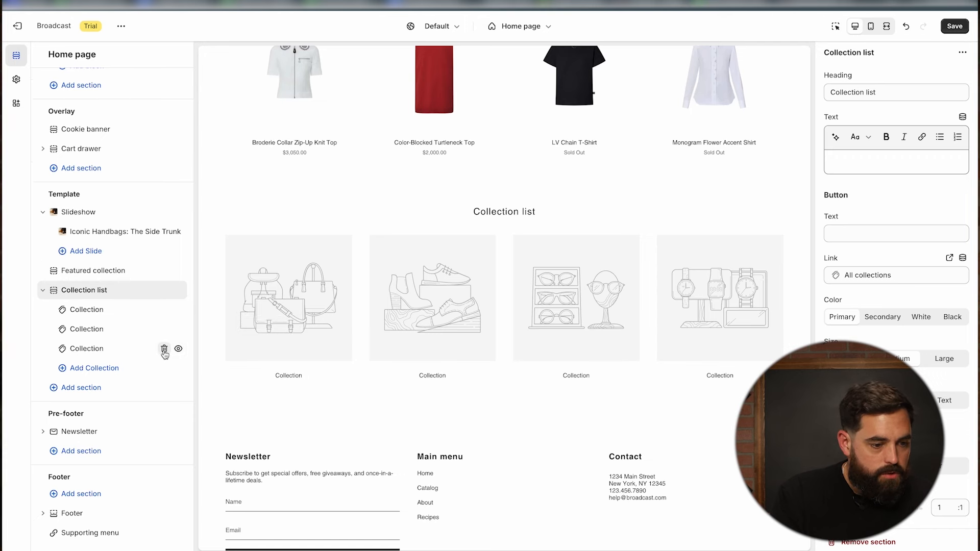
pyautogui.click(164, 349)
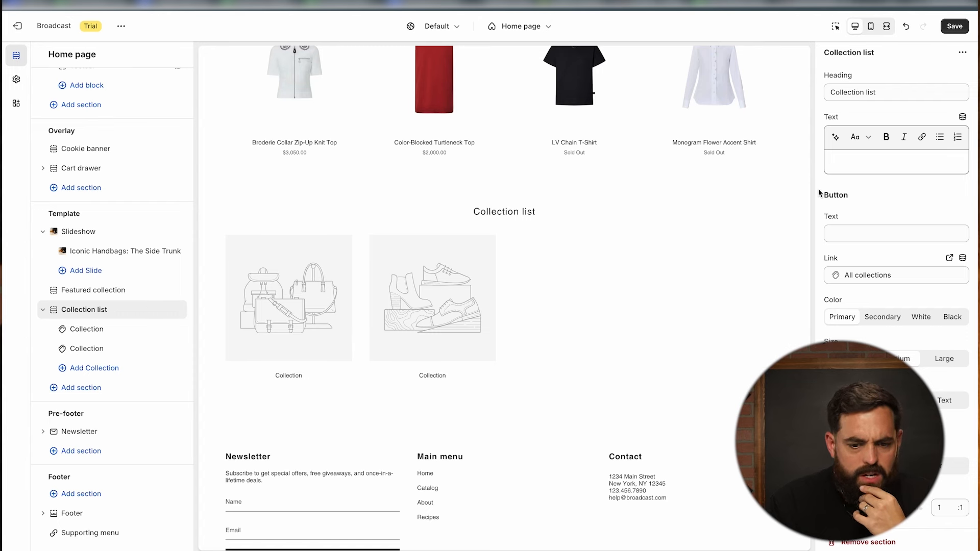
pyautogui.scroll(-5, 818, 193)
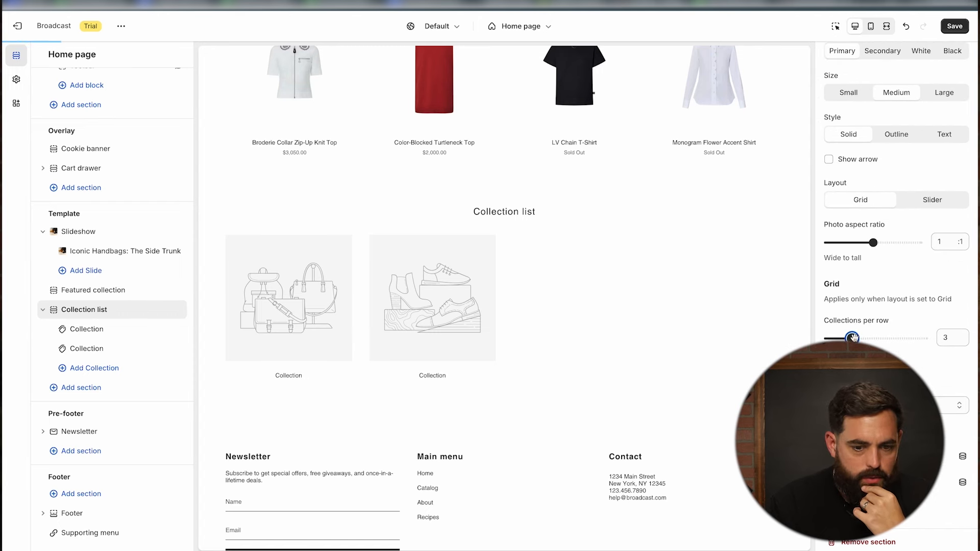
pyautogui.moveTo(852, 338); pyautogui.dragTo(827, 338)
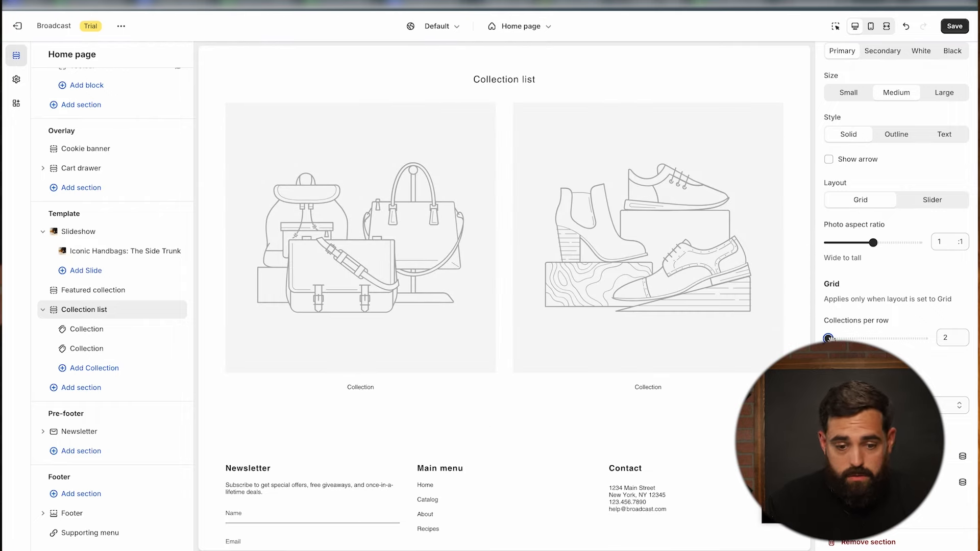
# Step: Upload the pink shoe and black loafer JPEGs from the Pepe Le Pew folder, using the pink shoe image for the first collection
pyautogui.click(86, 330)
pyautogui.click(886, 151)
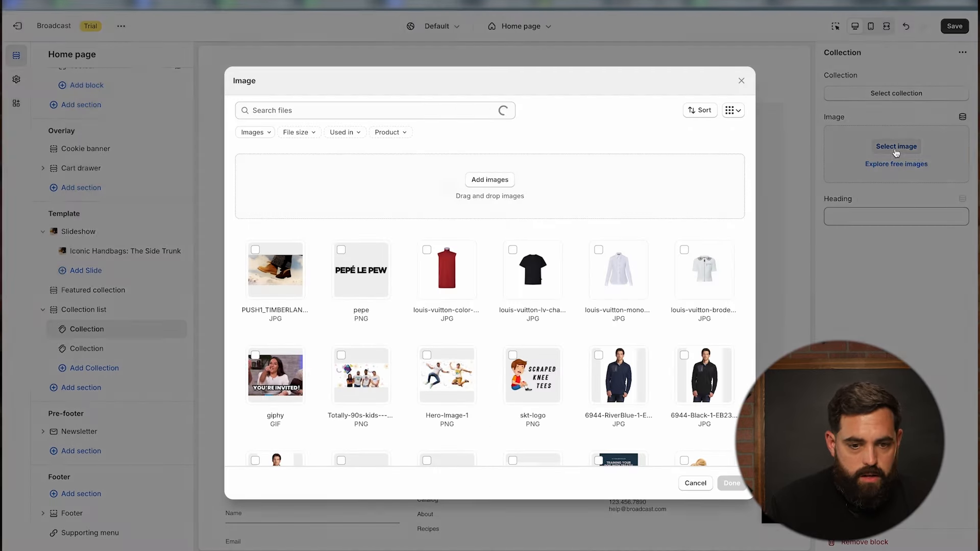
pyautogui.click(488, 180)
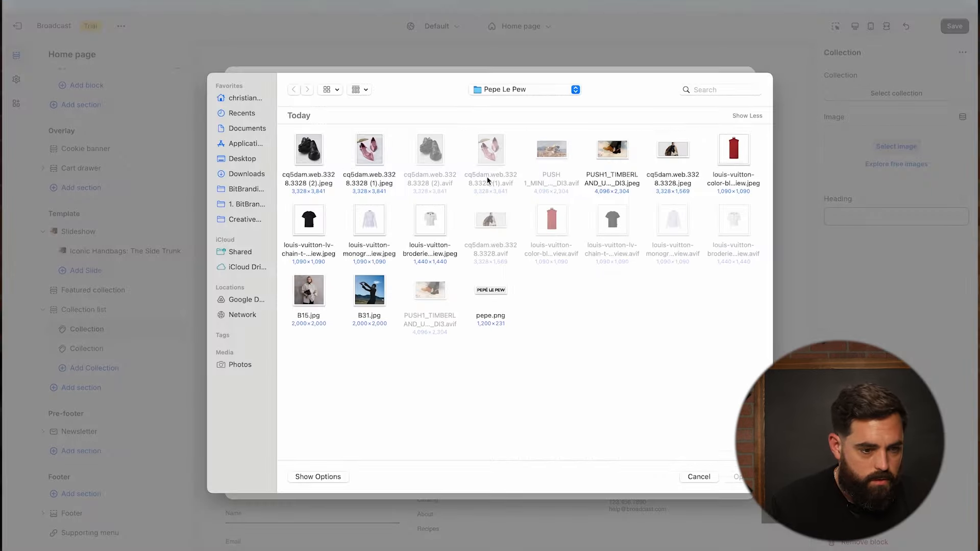
pyautogui.moveTo(375, 158); pyautogui.dragTo(360, 156)
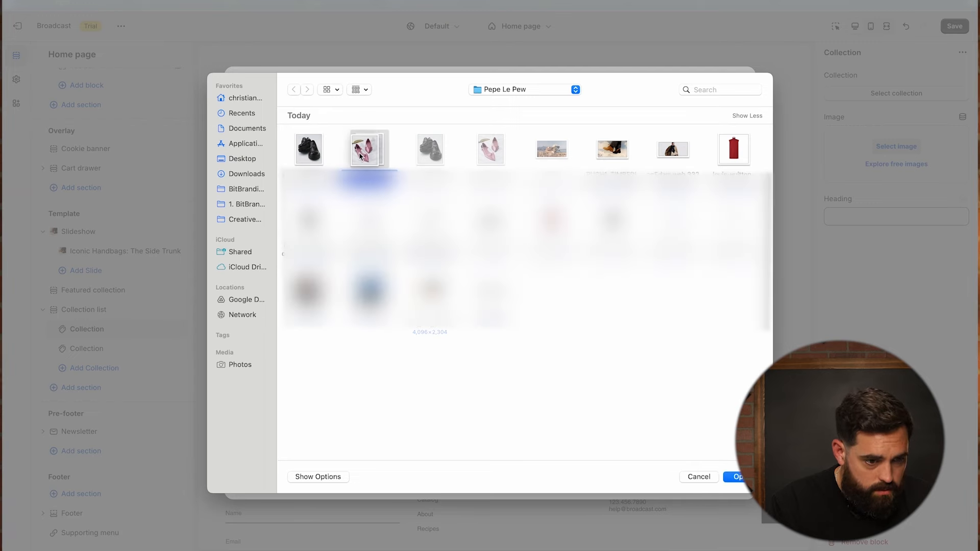
pyautogui.click(730, 477)
# Step: Set the black loafer picture as the second collection's image
pyautogui.click(89, 348)
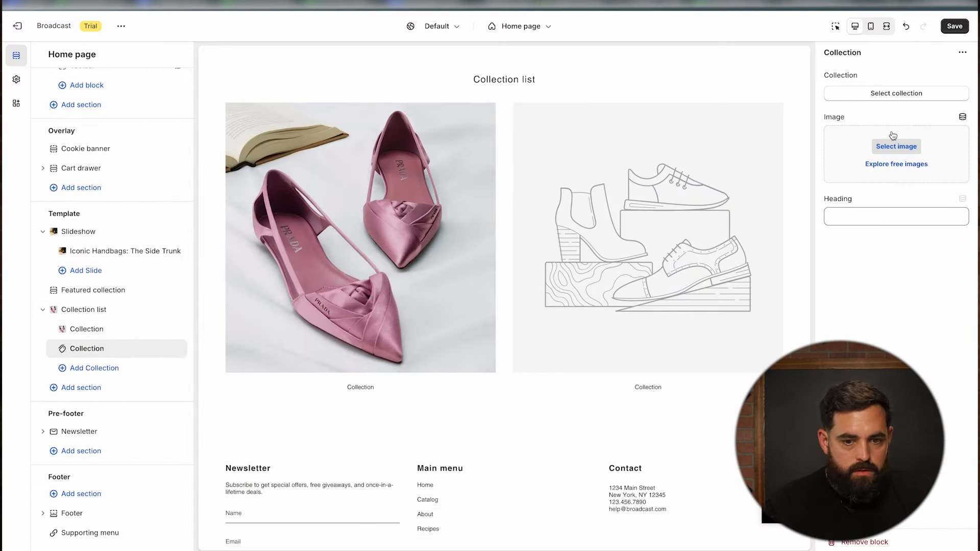
pyautogui.click(891, 149)
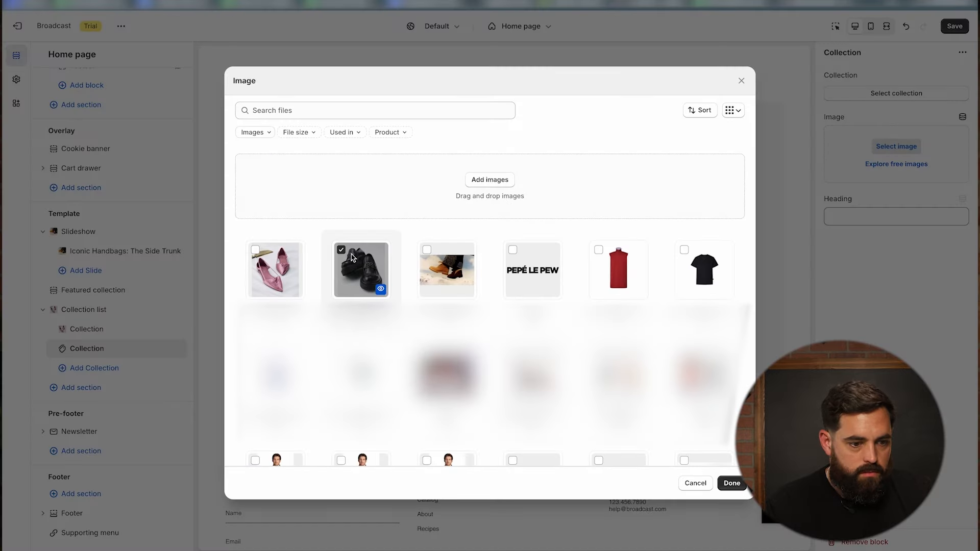
pyautogui.click(731, 483)
# Step: Set the heading of the black loafer collection to "Men's Shoes"
pyautogui.click(896, 321)
pyautogui.write('M')
pyautogui.write('ne')
pyautogui.press('BackSpace')
pyautogui.press('BackSpace')
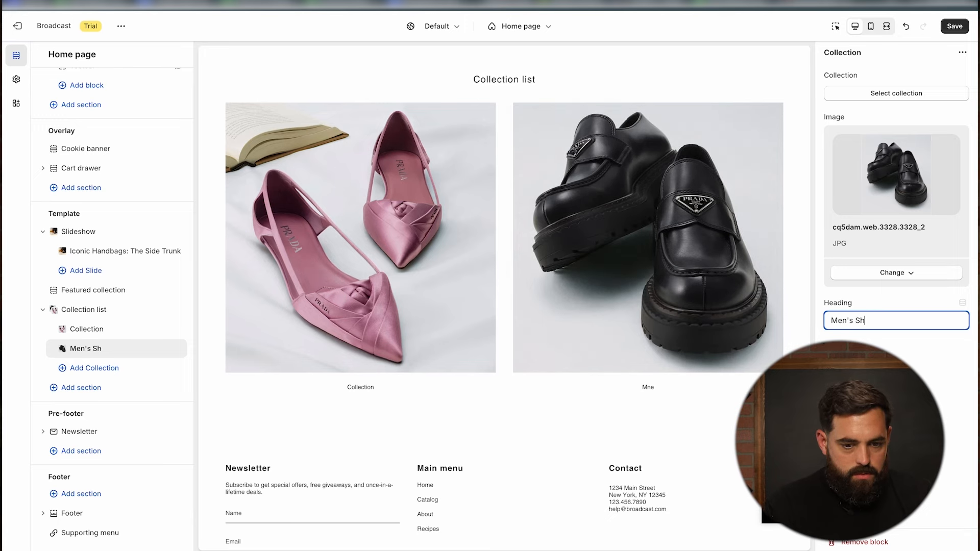
# Step: Set the heading of the pink shoe collection to "Women's Shoes"
pyautogui.click(86, 329)
pyautogui.click(876, 318)
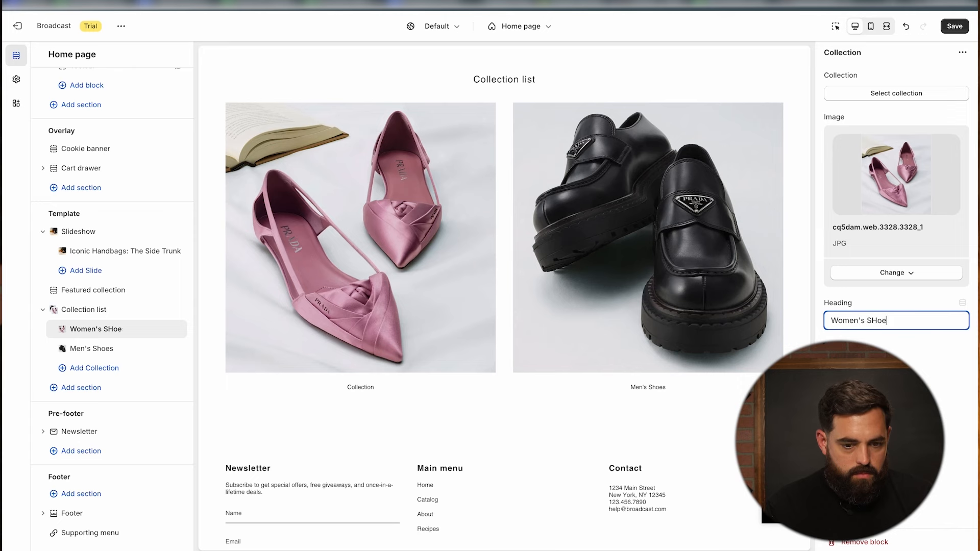
pyautogui.write("Women's Shoes")
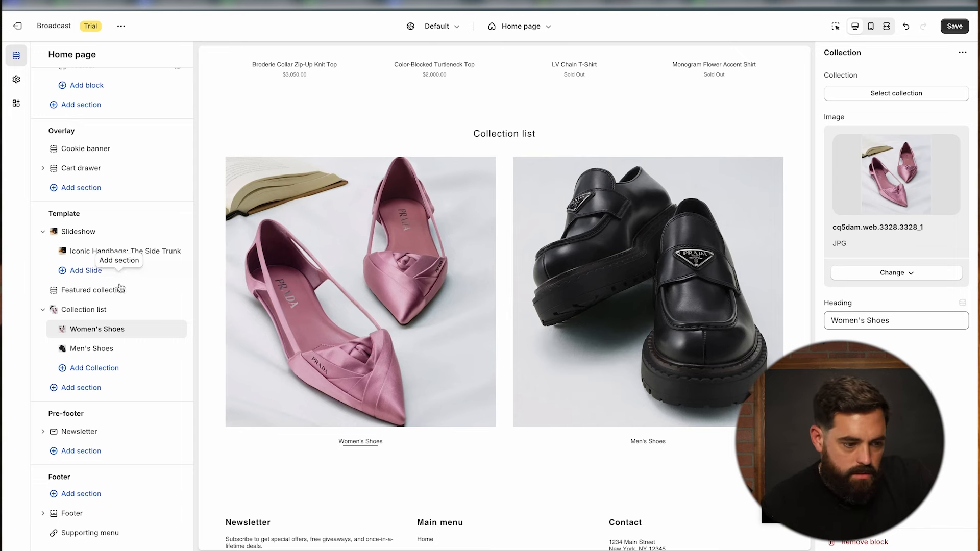
# Step: Clear the Collection list section's heading, check the spacing below the product row, and save the theme
pyautogui.click(100, 314)
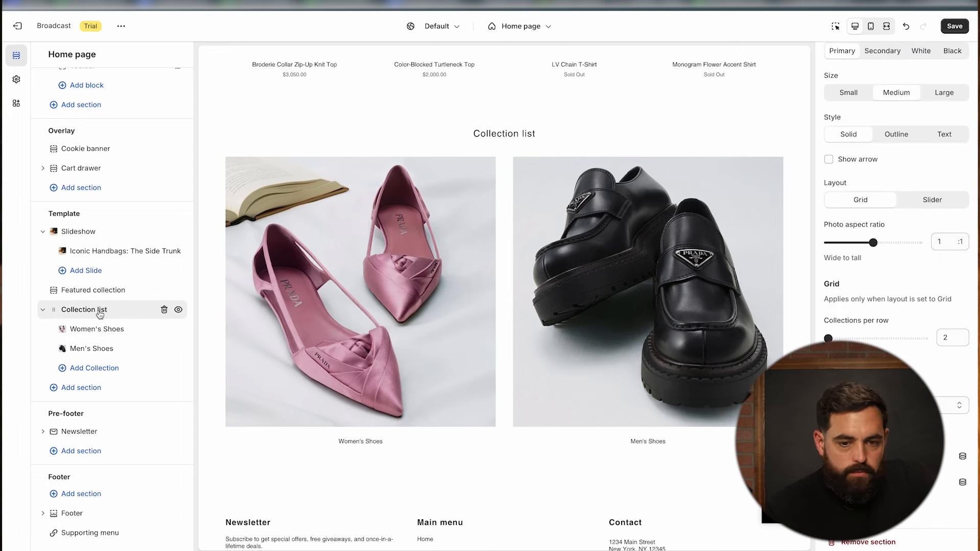
pyautogui.scroll(2, 481, 236)
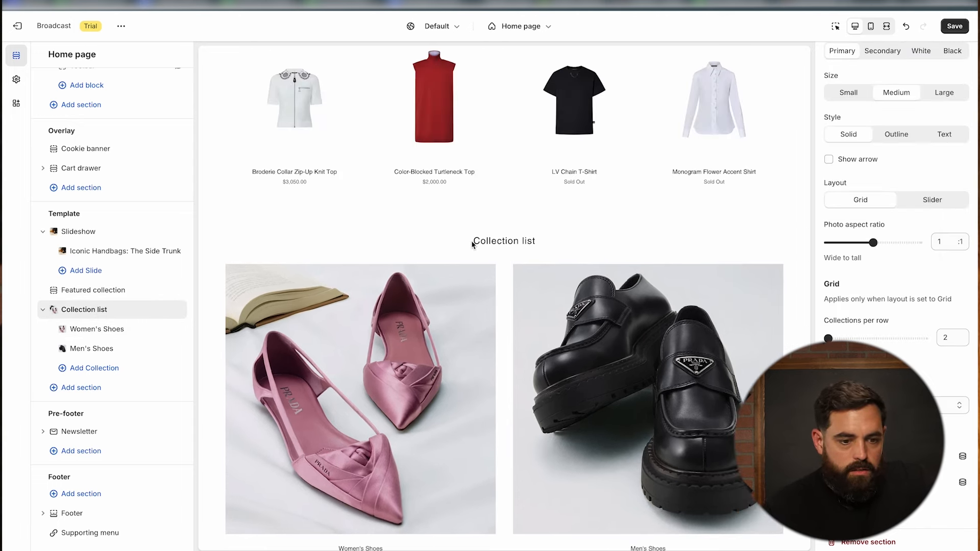
pyautogui.scroll(5, 905, 215)
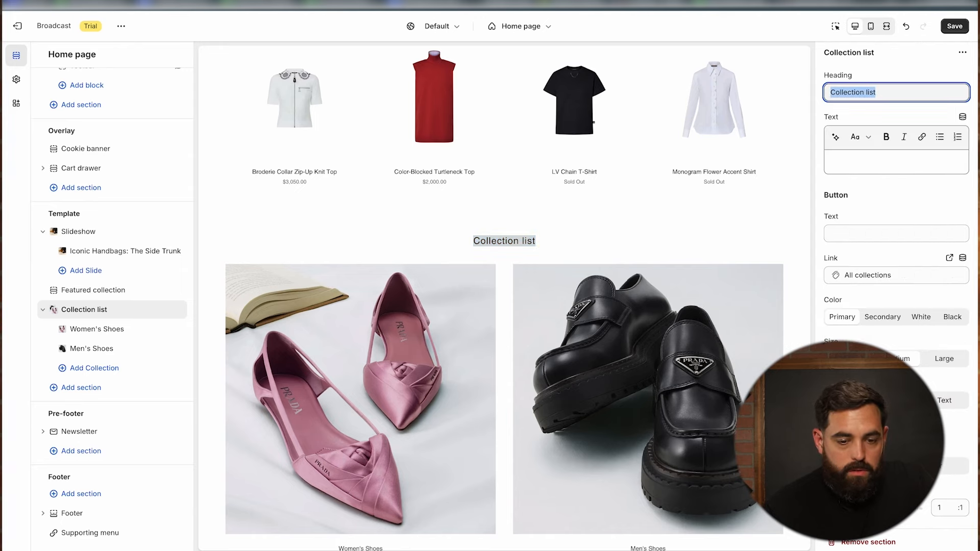
pyautogui.scroll(7, 548, 168)
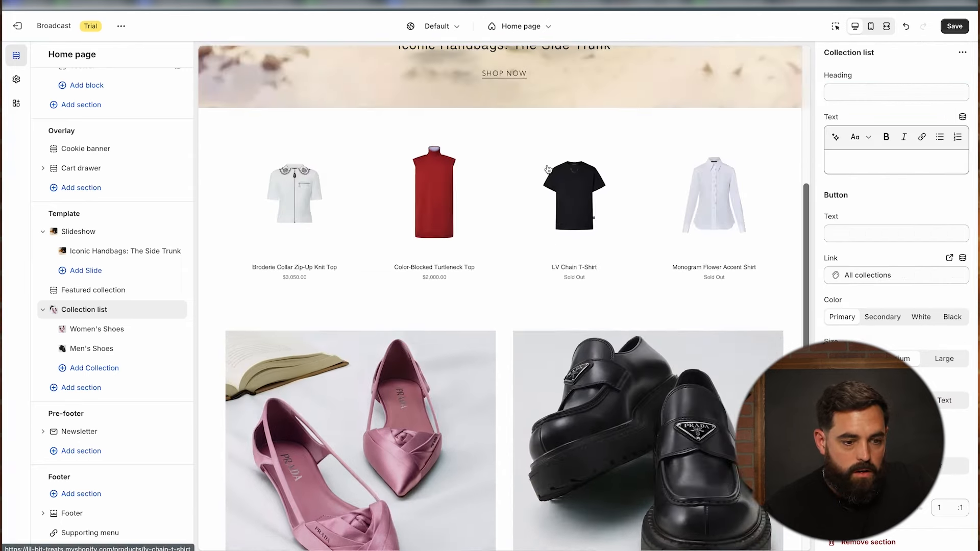
pyautogui.scroll(-8, 548, 169)
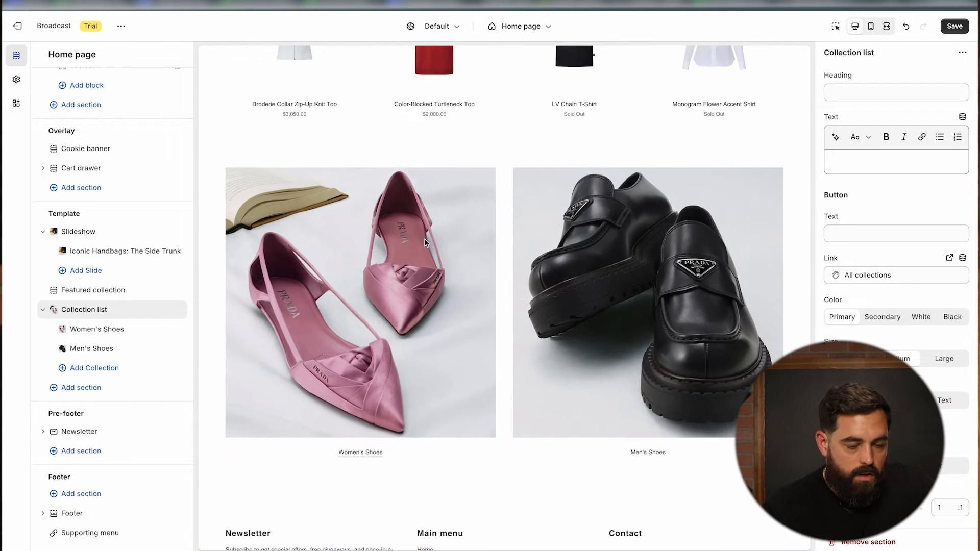
pyautogui.click(955, 28)
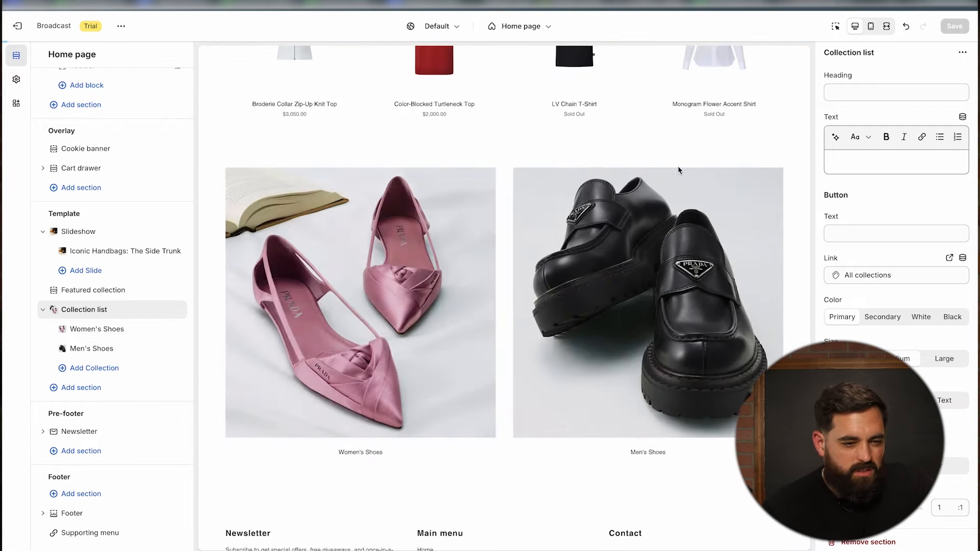
# Step: Examine the remaining Collection list settings and review the home page preview from the header down to the shoe collections
pyautogui.scroll(-10, 898, 330)
pyautogui.scroll(-1, 898, 330)
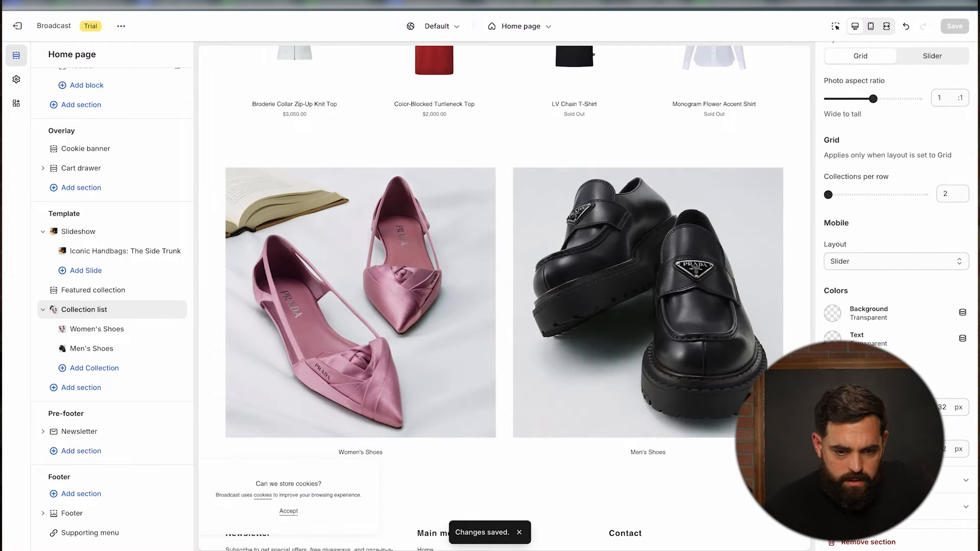
pyautogui.scroll(10, 896, 296)
pyautogui.scroll(3, 780, 173)
pyautogui.scroll(6, 780, 173)
pyautogui.scroll(-9, 780, 173)
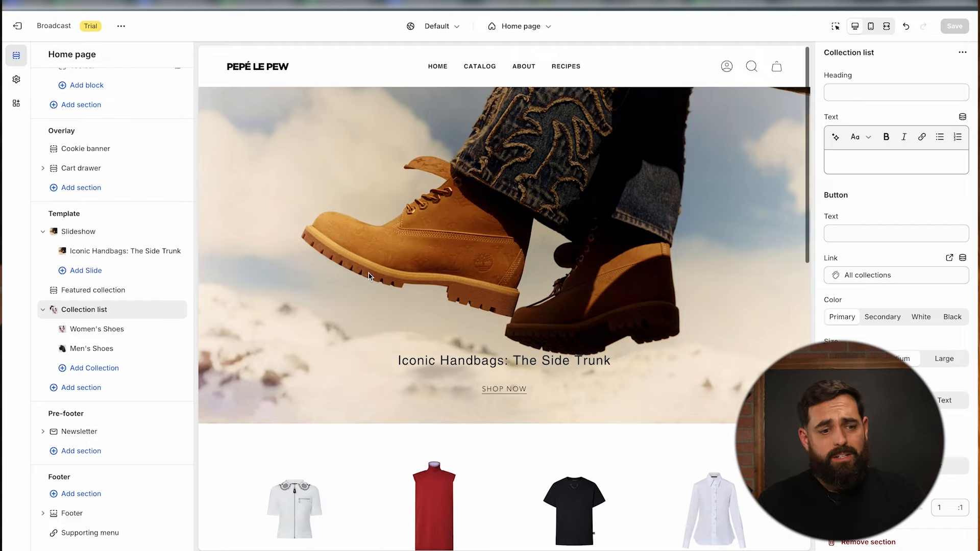
pyautogui.scroll(-15, 370, 276)
pyautogui.scroll(15, 369, 276)
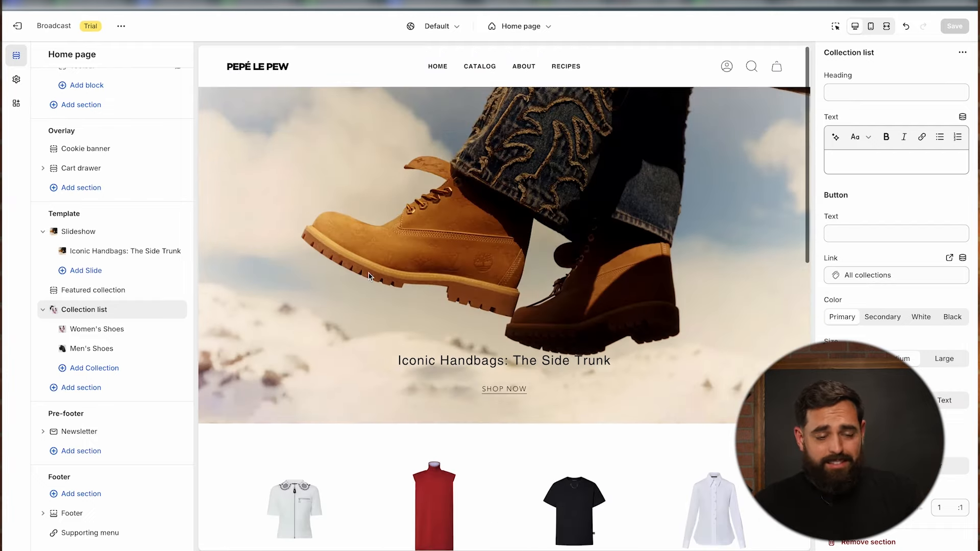
pyautogui.scroll(-15, 369, 276)
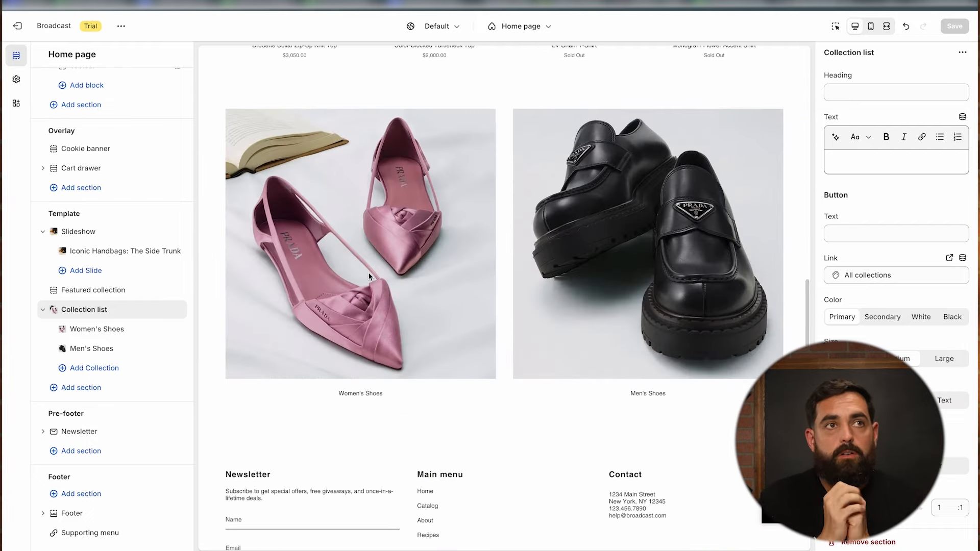